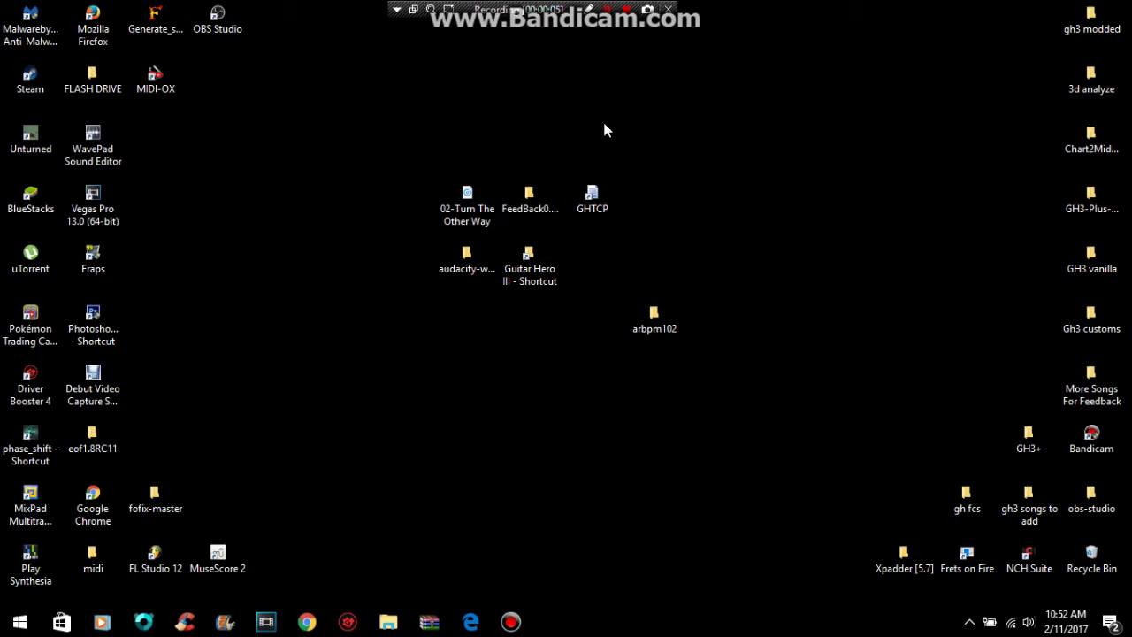
Point out the FeedBack0.97b folder, the Audacity and Guitar Hero III items, and GHTCP control panel
left_click(550, 347)
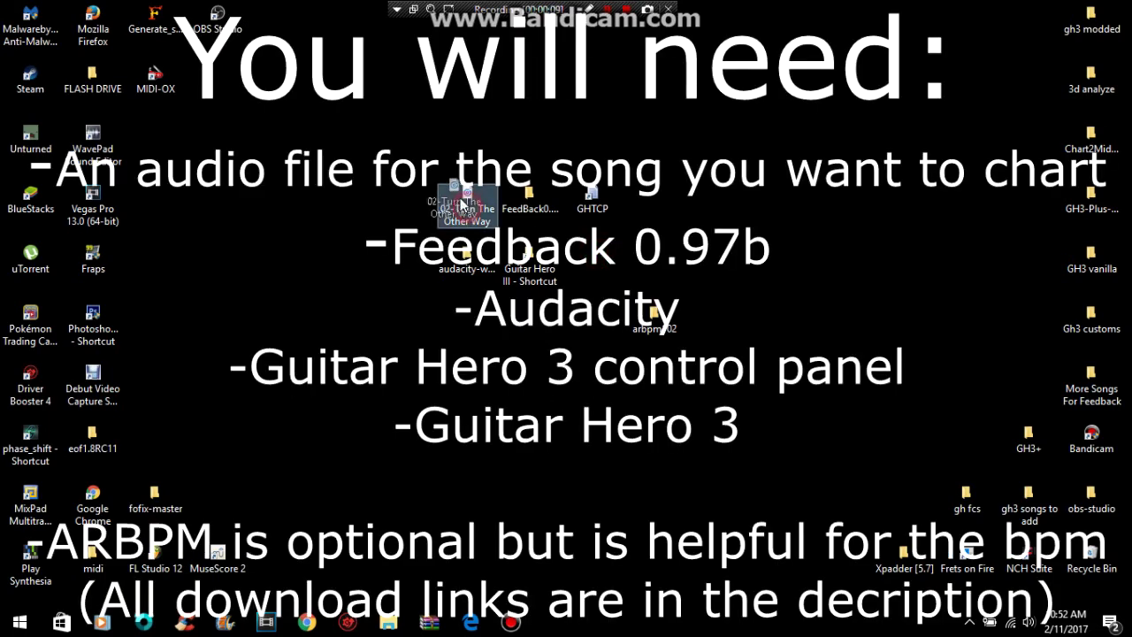
left_click(515, 212)
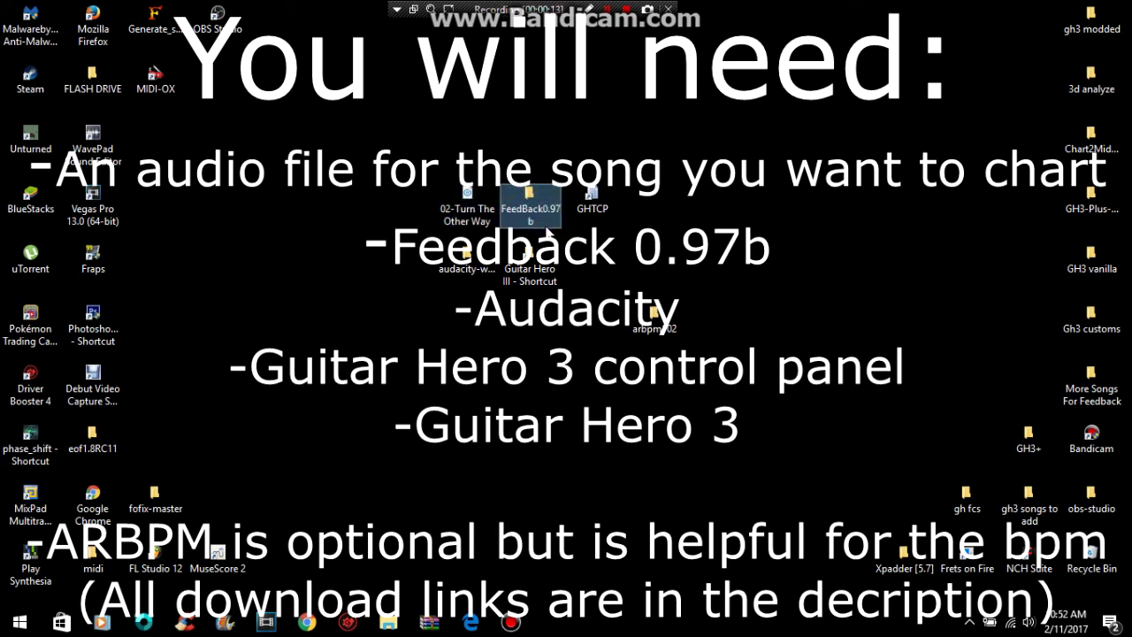
left_click(467, 261)
left_click(542, 277, "ctrl")
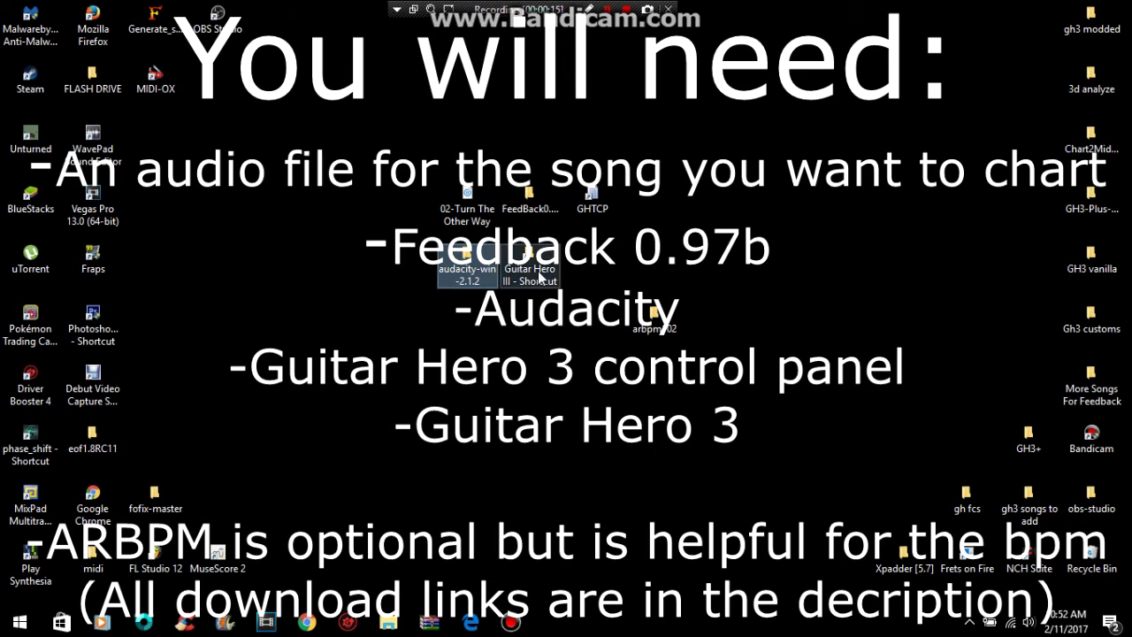
left_click_drag(592, 200, 603, 215)
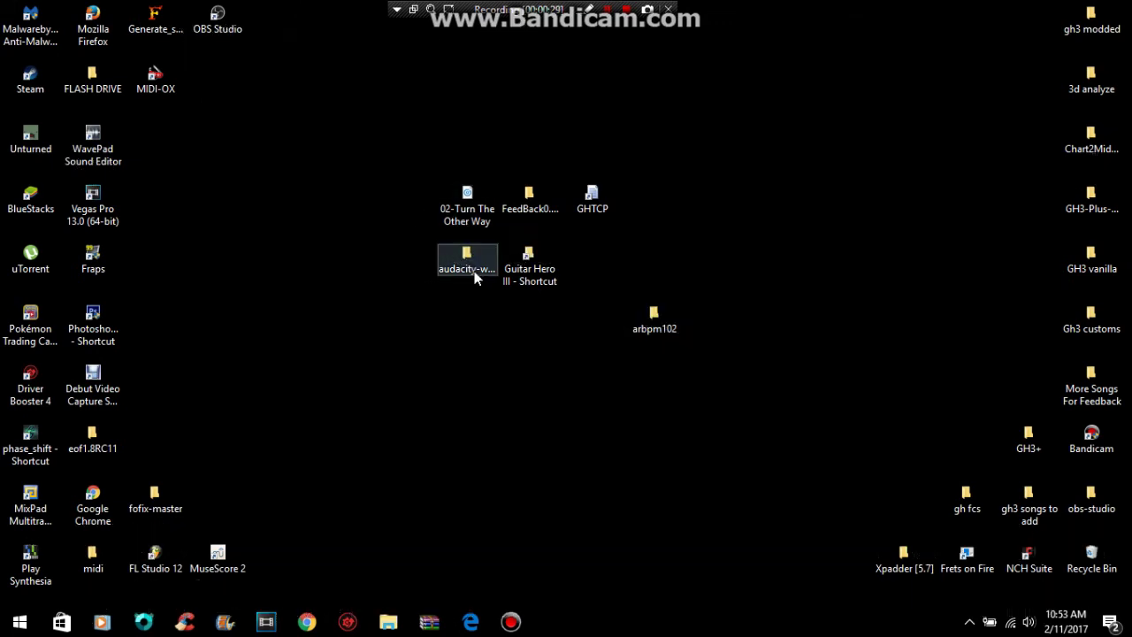
Launch audacity.exe from the audacity-win-2.1.2 > Audacity folder and hide the file window
double_click(469, 265)
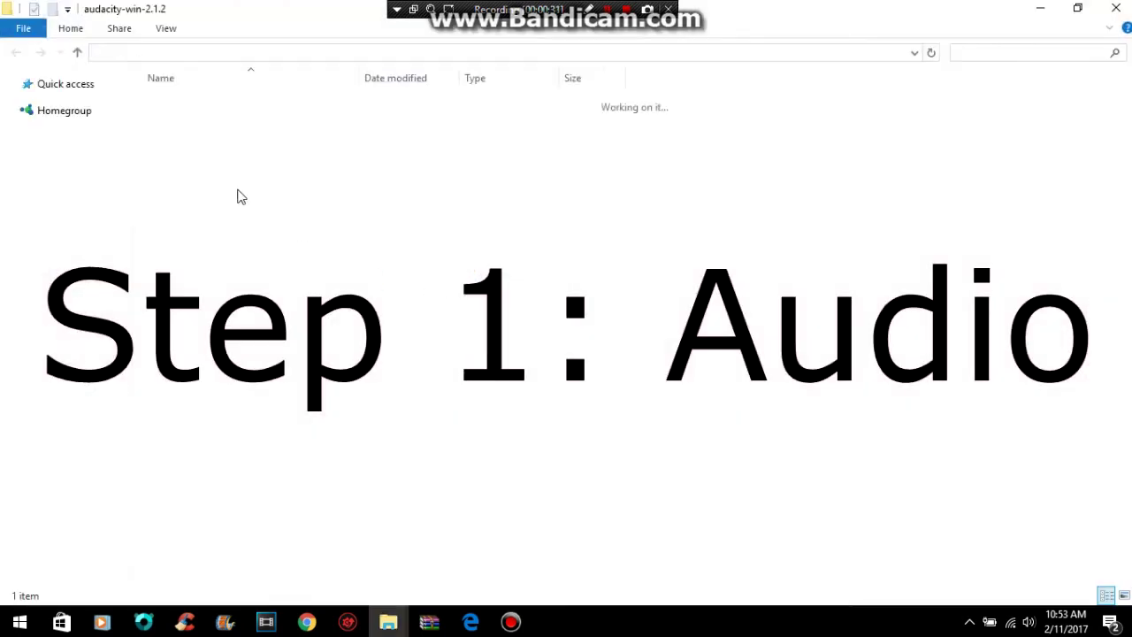
double_click(181, 101)
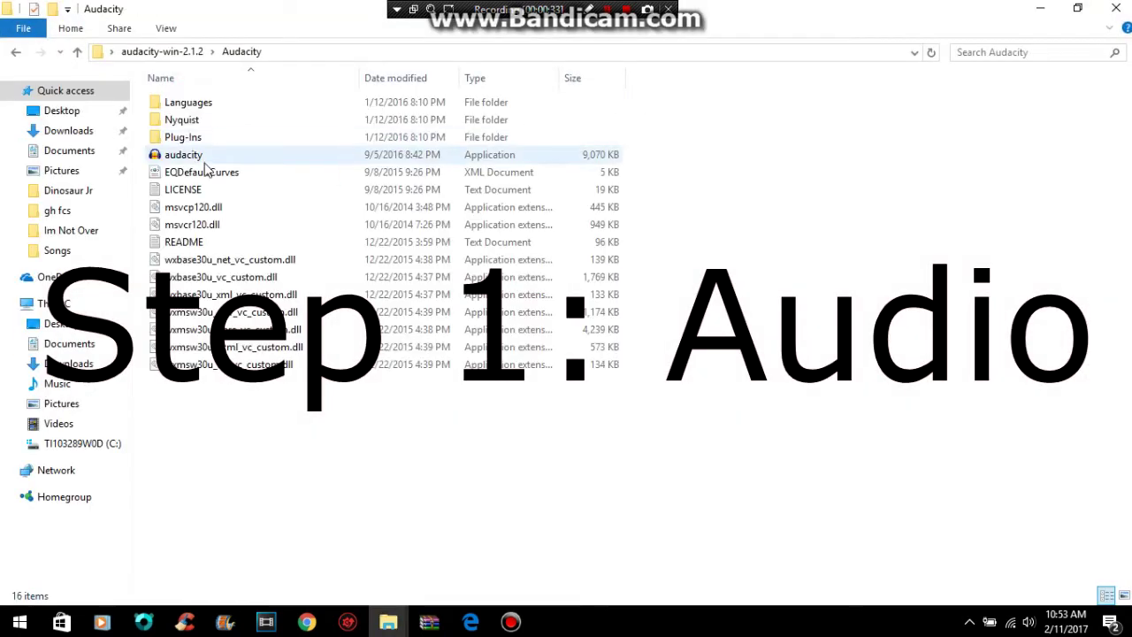
double_click(203, 162)
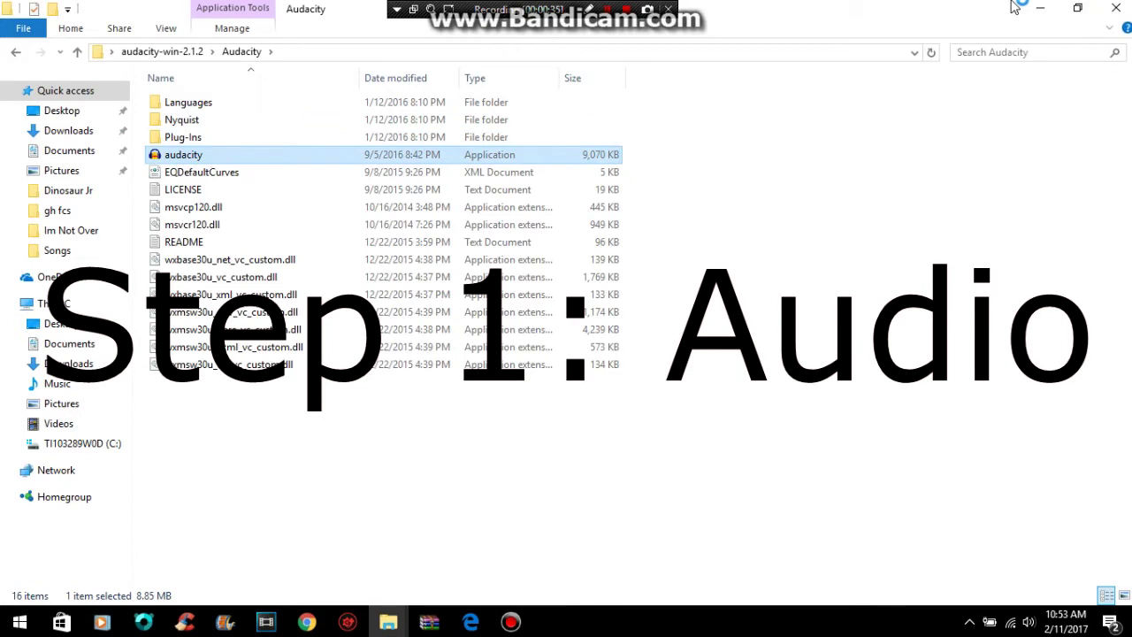
left_click(1037, 10)
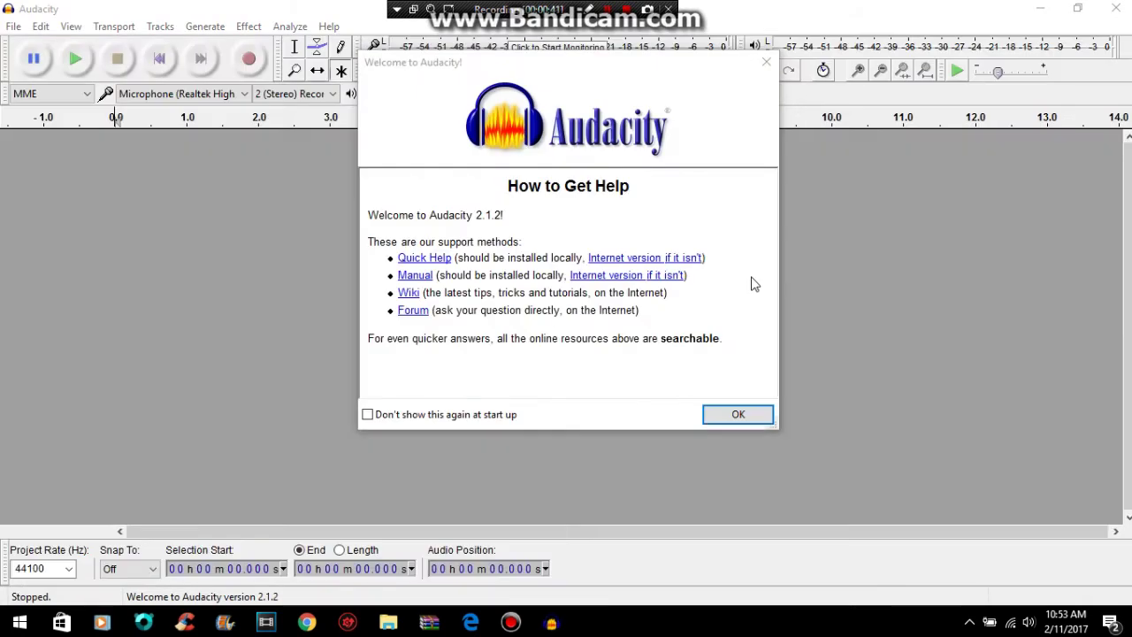
Dismiss the welcome message and drag 02-Turn The Other Way.mp3 from the desktop into Audacity
left_click(766, 62)
key("super+d")
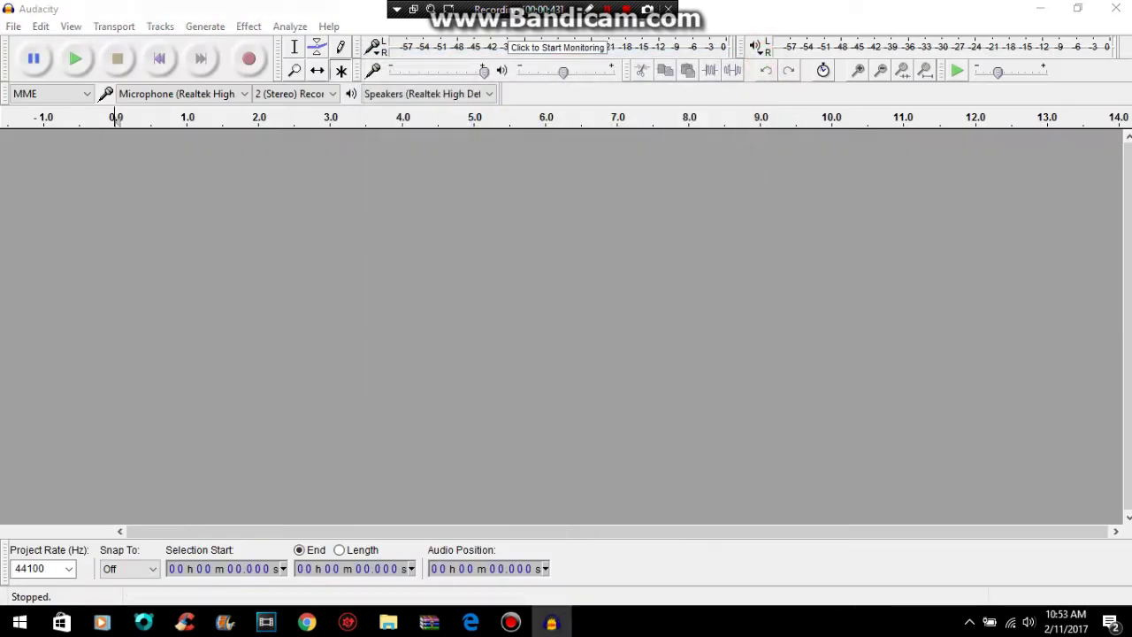
left_click_drag(472, 207, 513, 231)
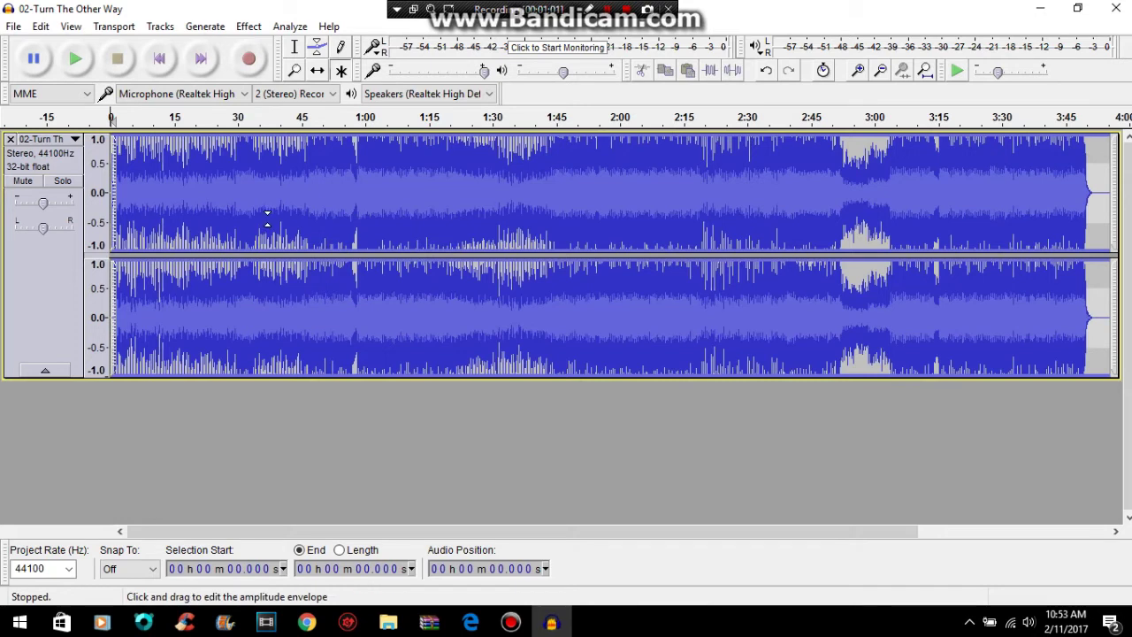
Generate 3 seconds of silence at the start of the song
left_click(202, 32)
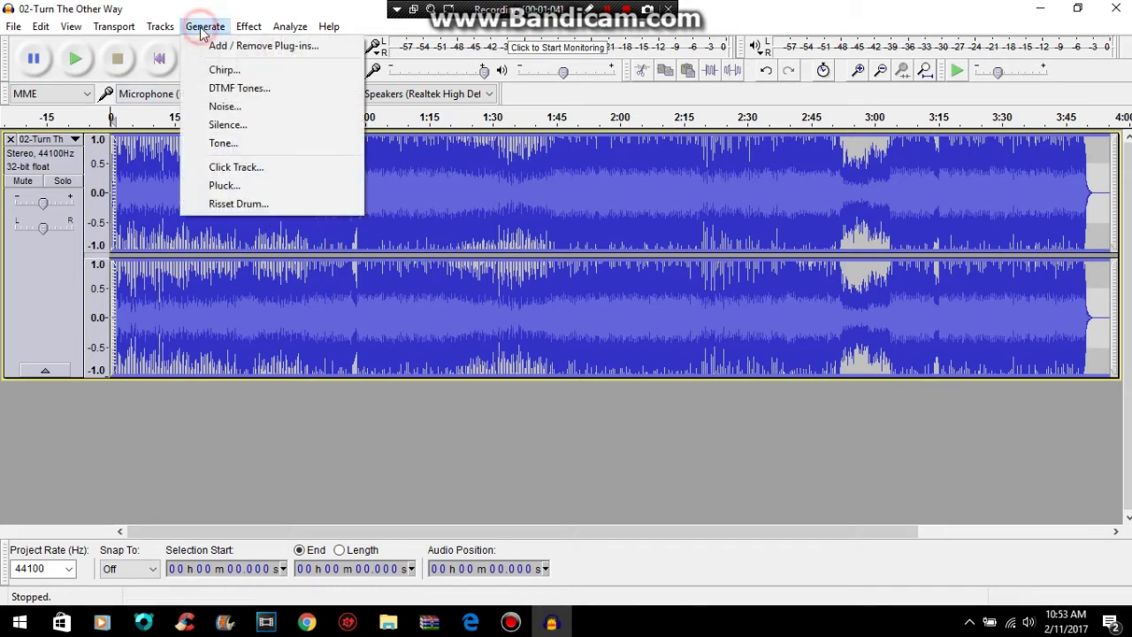
left_click(230, 126)
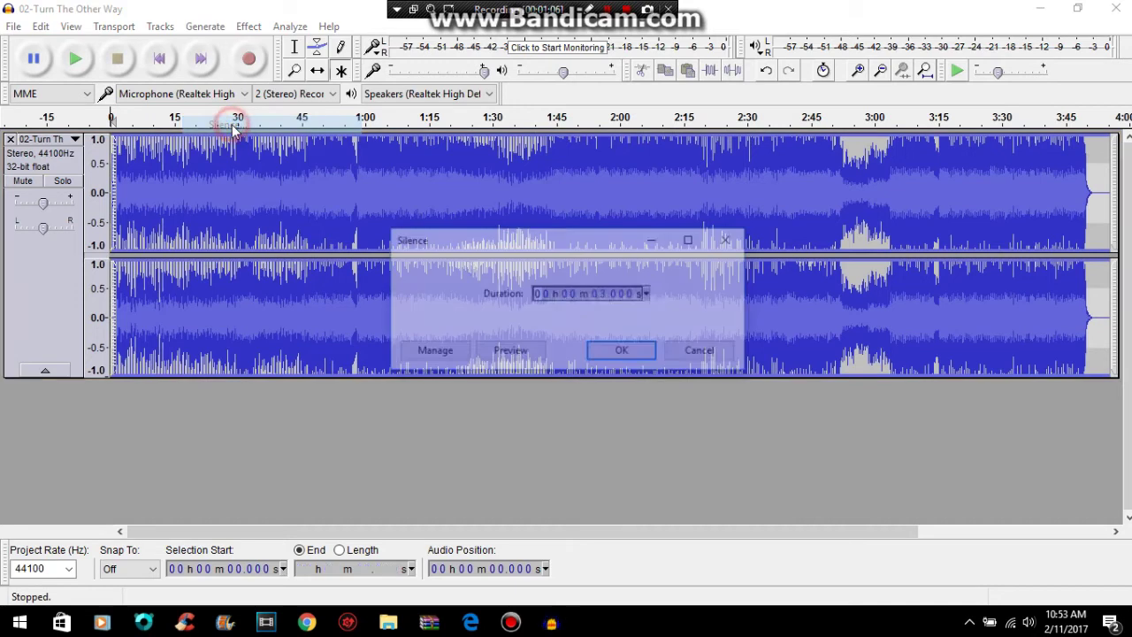
left_click(602, 303)
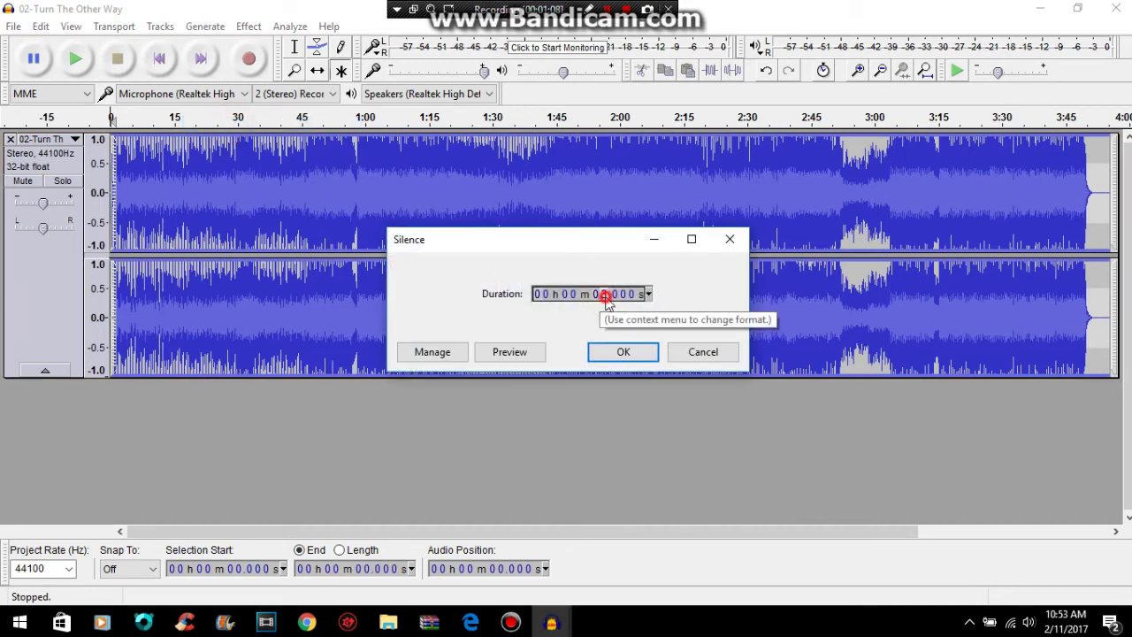
left_click(620, 353)
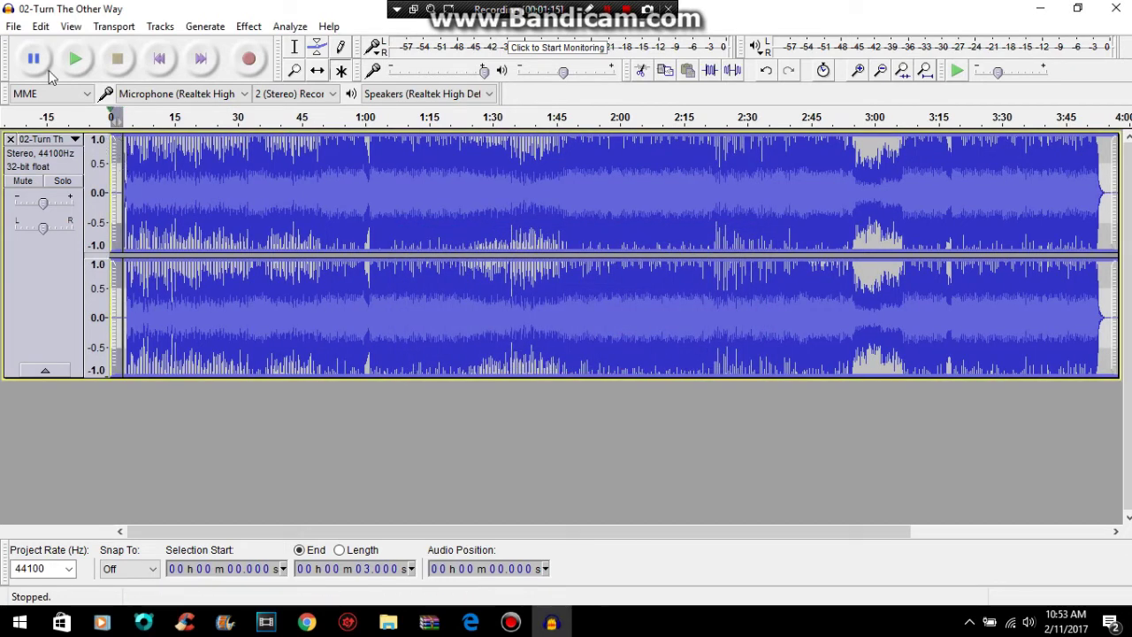
Start exporting the audio from the File menu
left_click(13, 30)
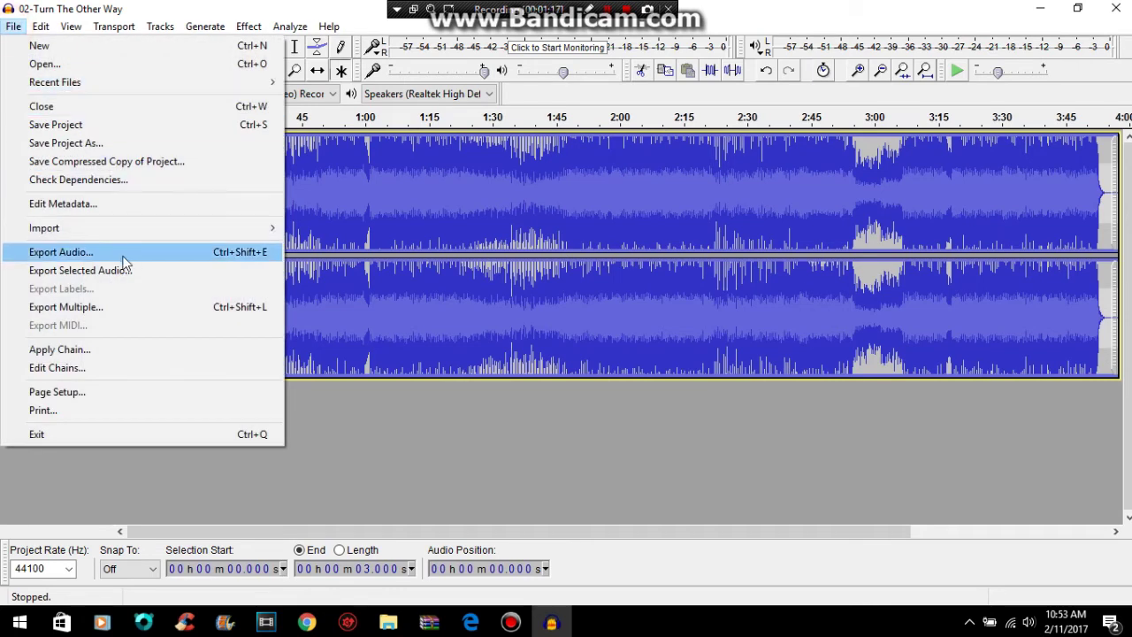
mouse_move(114, 26)
mouse_move(13, 26)
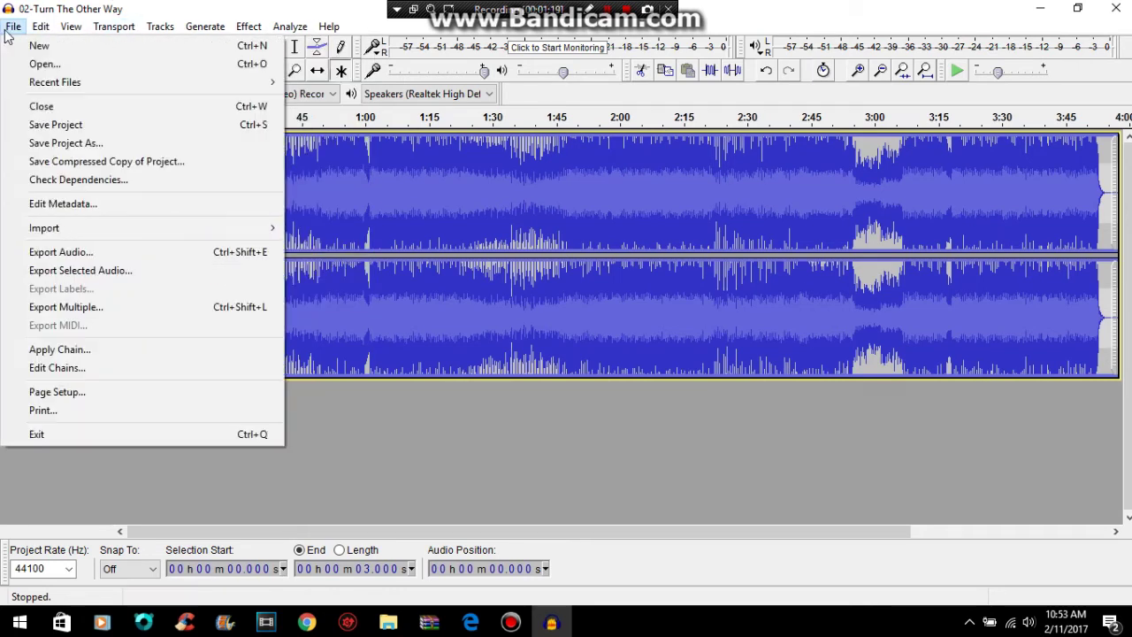
left_click(118, 256)
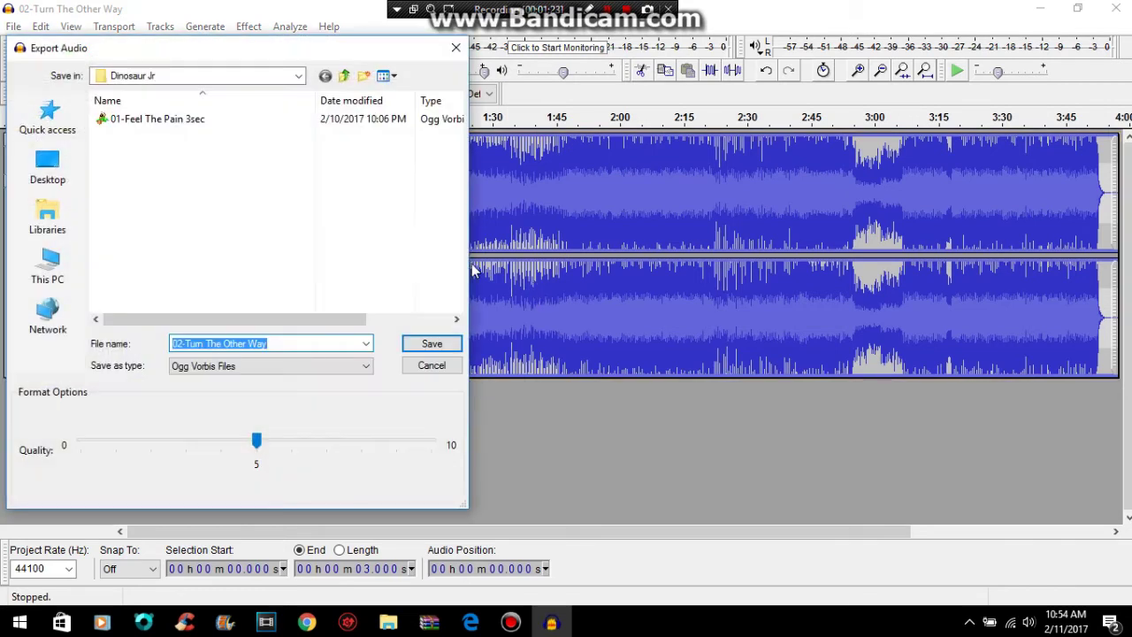
Set the save location to the Shaimus album folder inside FeedBack0.97b's Songs folder
left_click(175, 76)
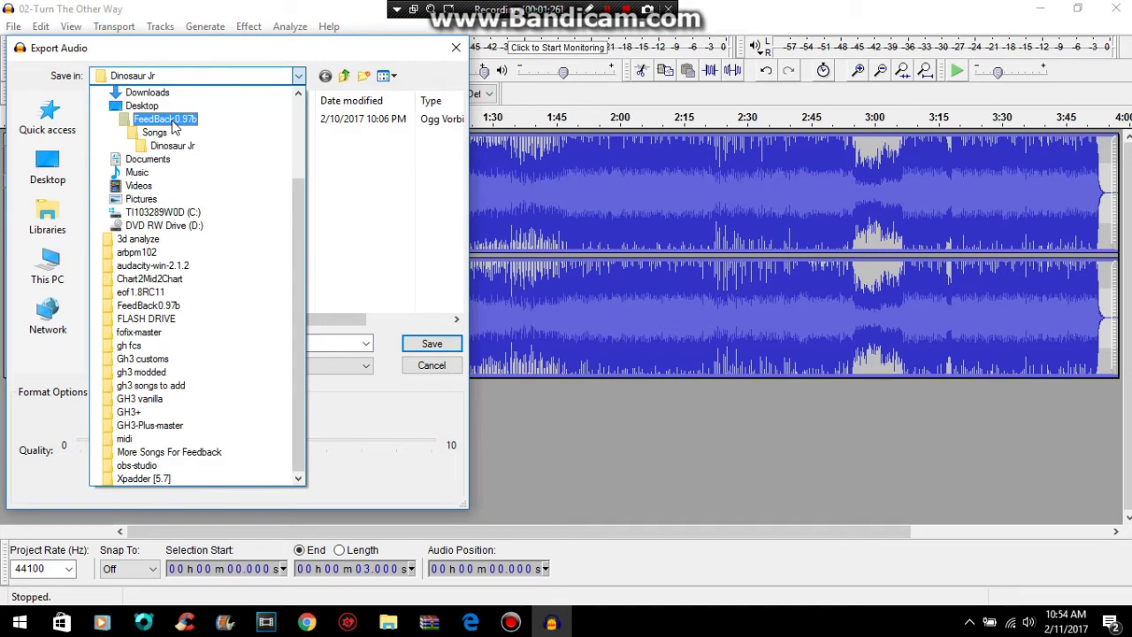
left_click(166, 306)
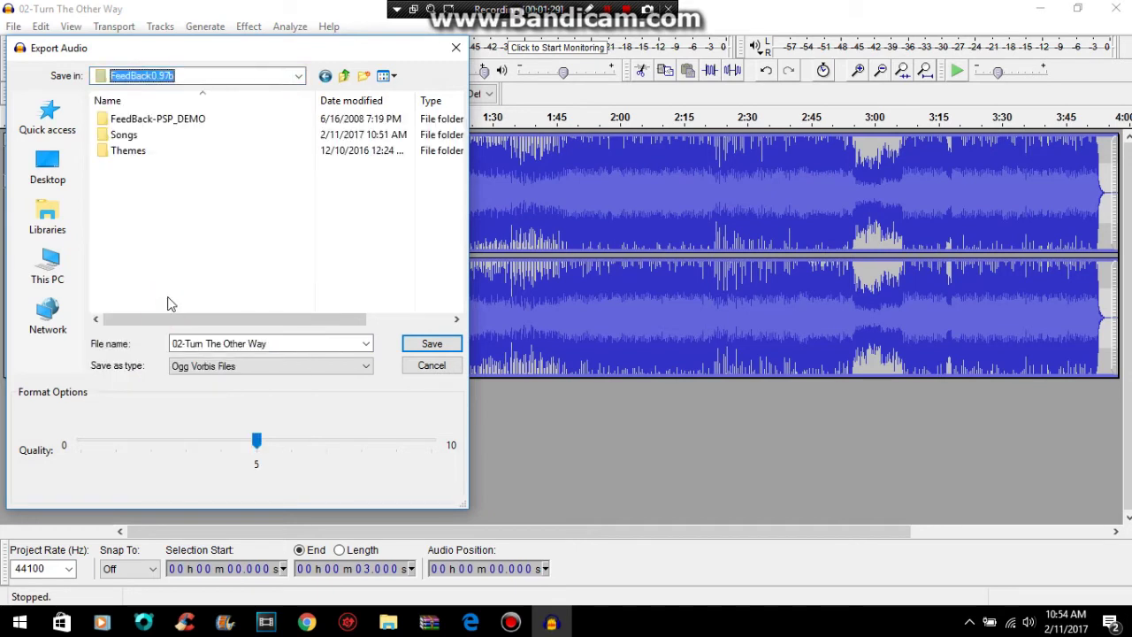
double_click(162, 136)
scroll(166, 169, "down", 1)
scroll(168, 177, "down", 15)
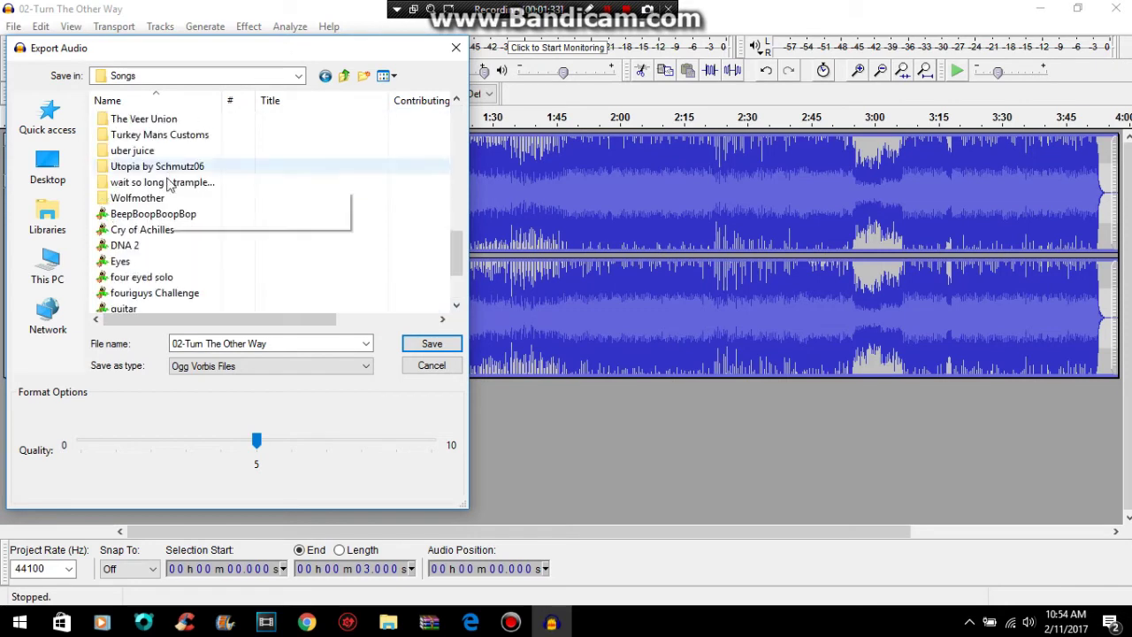
scroll(164, 177, "up", 3)
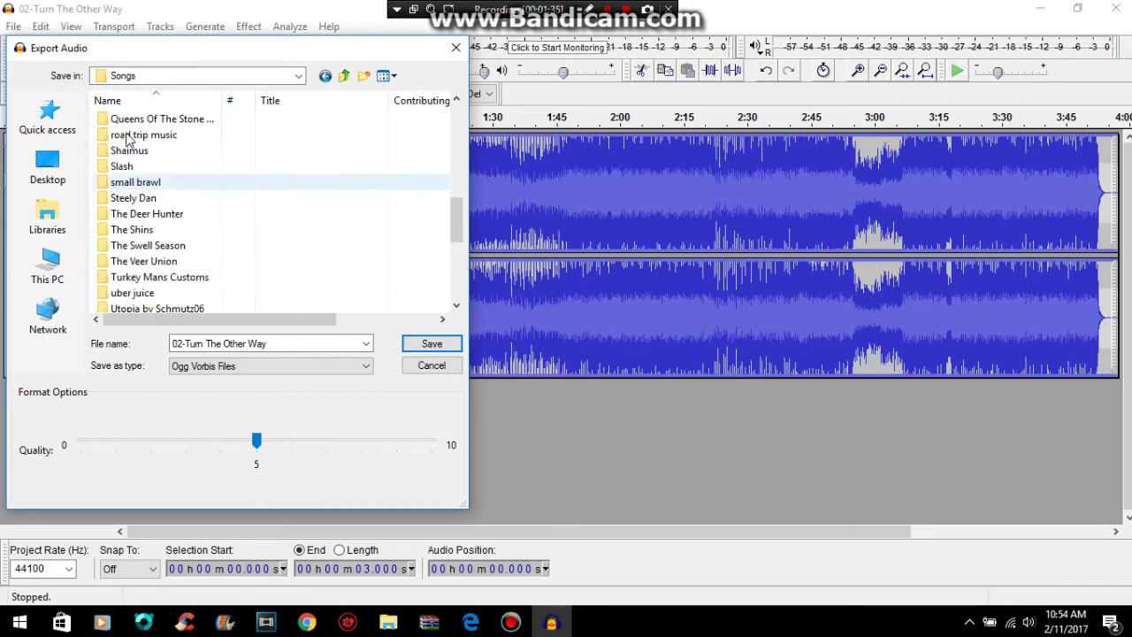
double_click(142, 151)
left_click(146, 119)
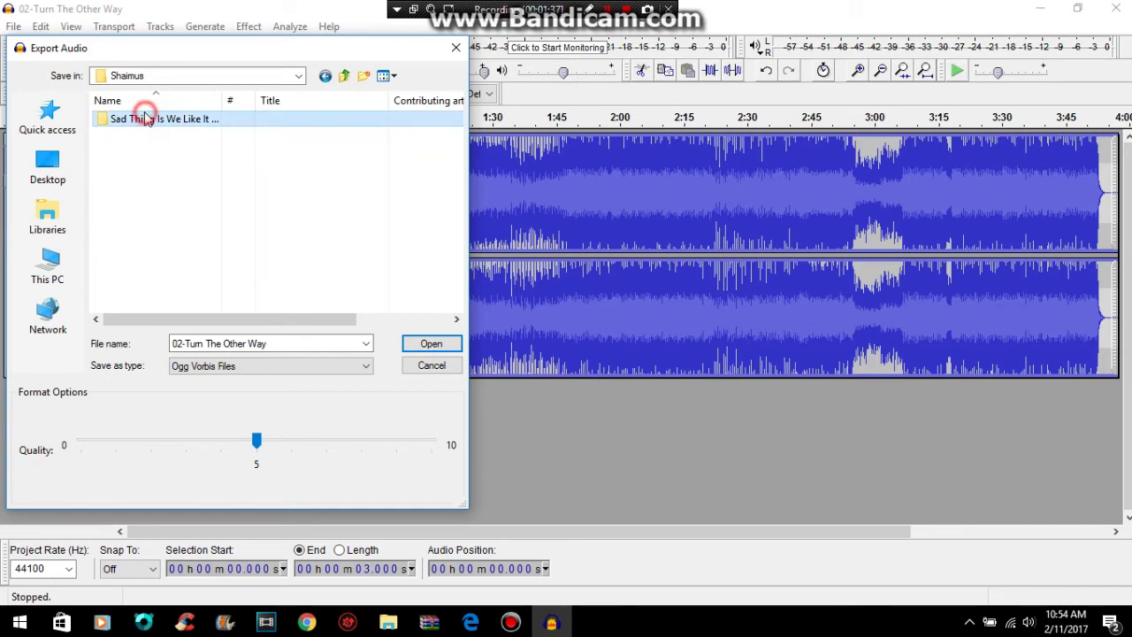
double_click(146, 119)
Save as Ogg Vorbis named '02-Turn The Other Way 3sec', accept the metadata, and show the desktop
left_click(275, 343)
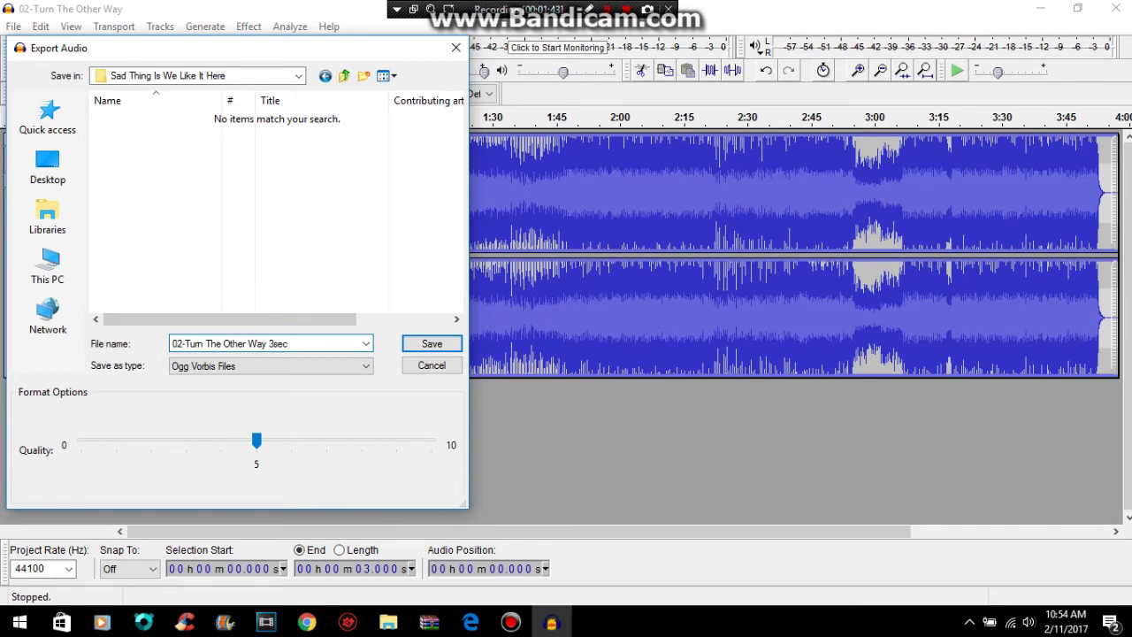
left_click(433, 346)
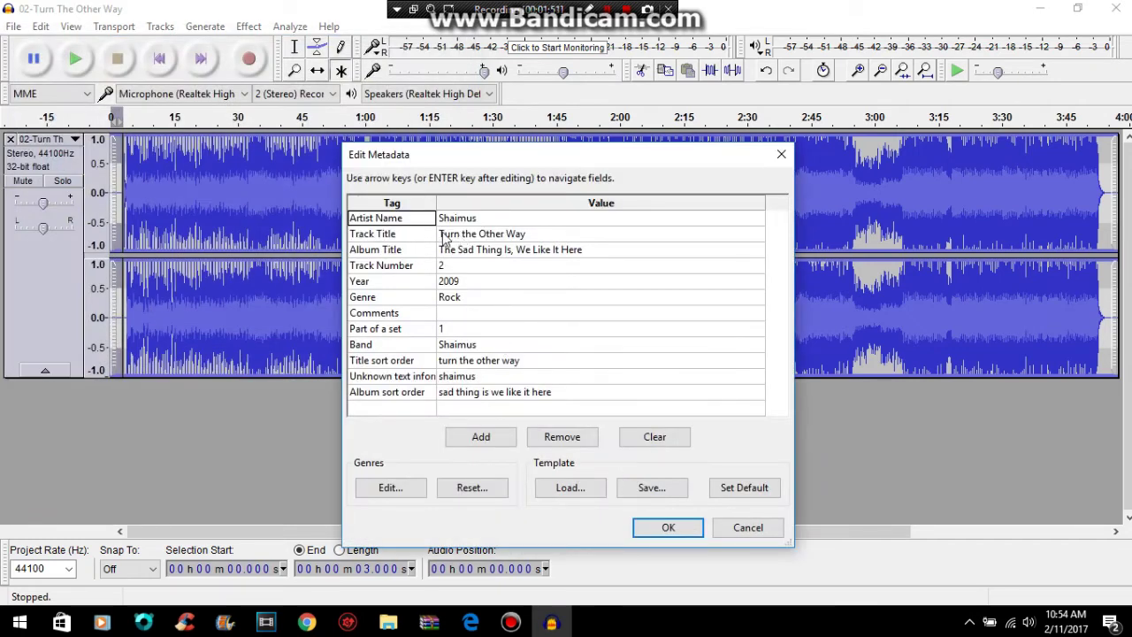
left_click(666, 528)
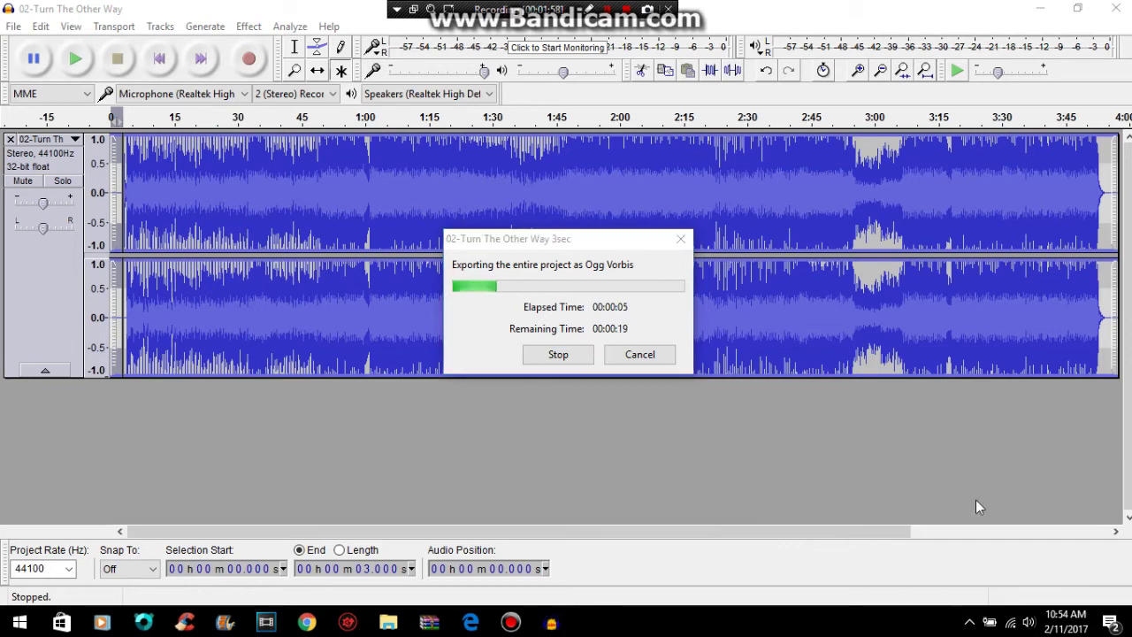
key("super+d")
left_click(750, 400)
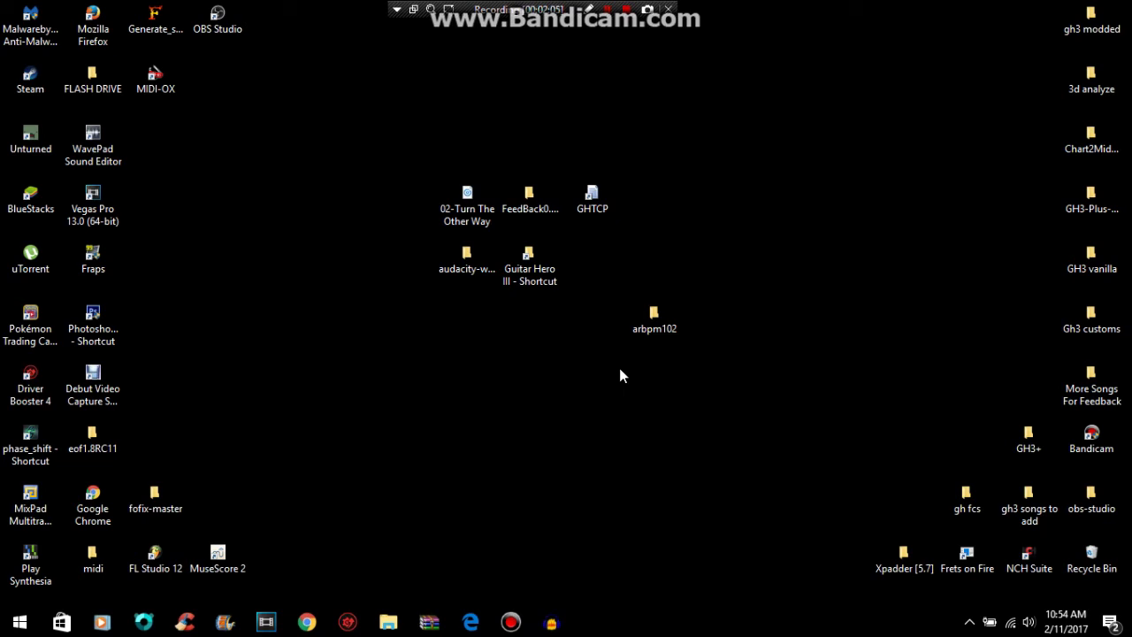
double_click(642, 326)
left_click(457, 251)
double_click(466, 254)
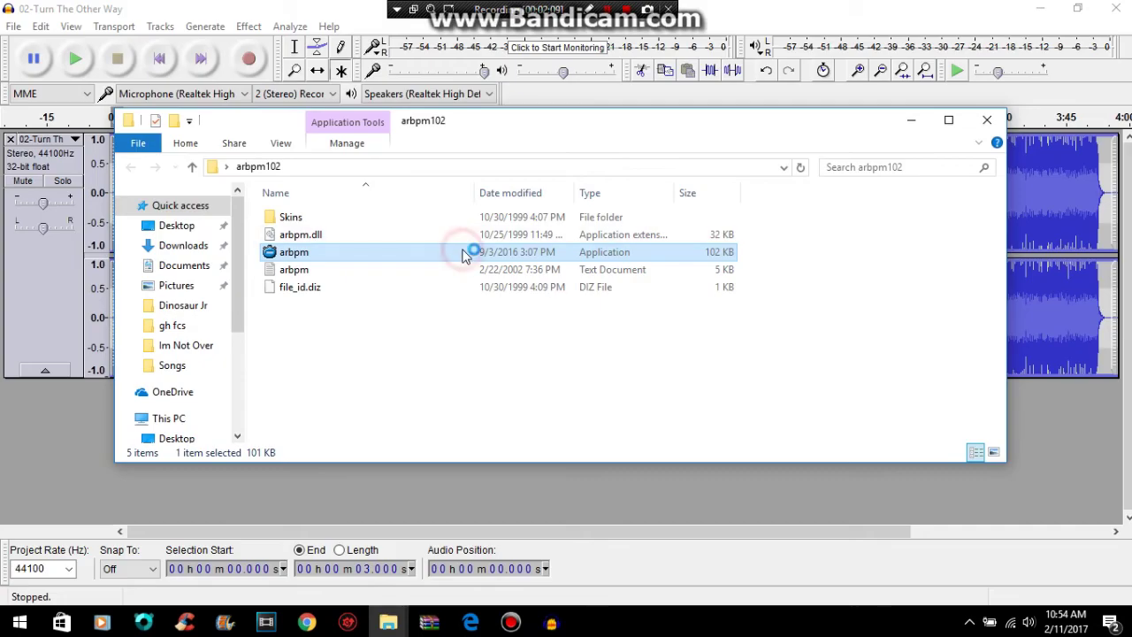
left_click(912, 119)
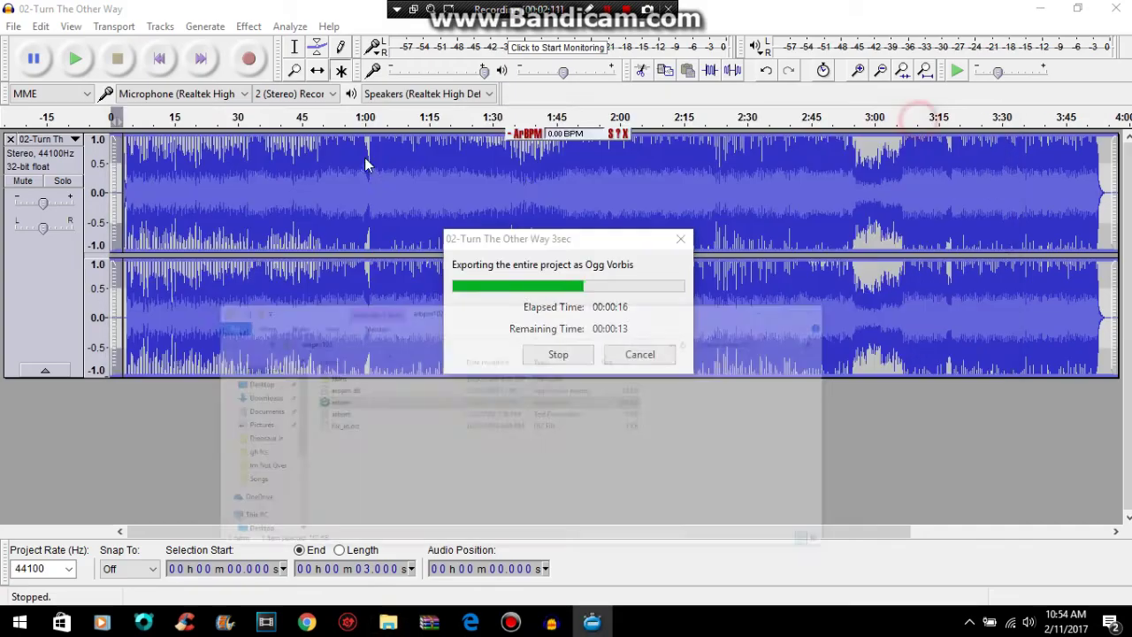
left_click_drag(536, 146, 451, 129)
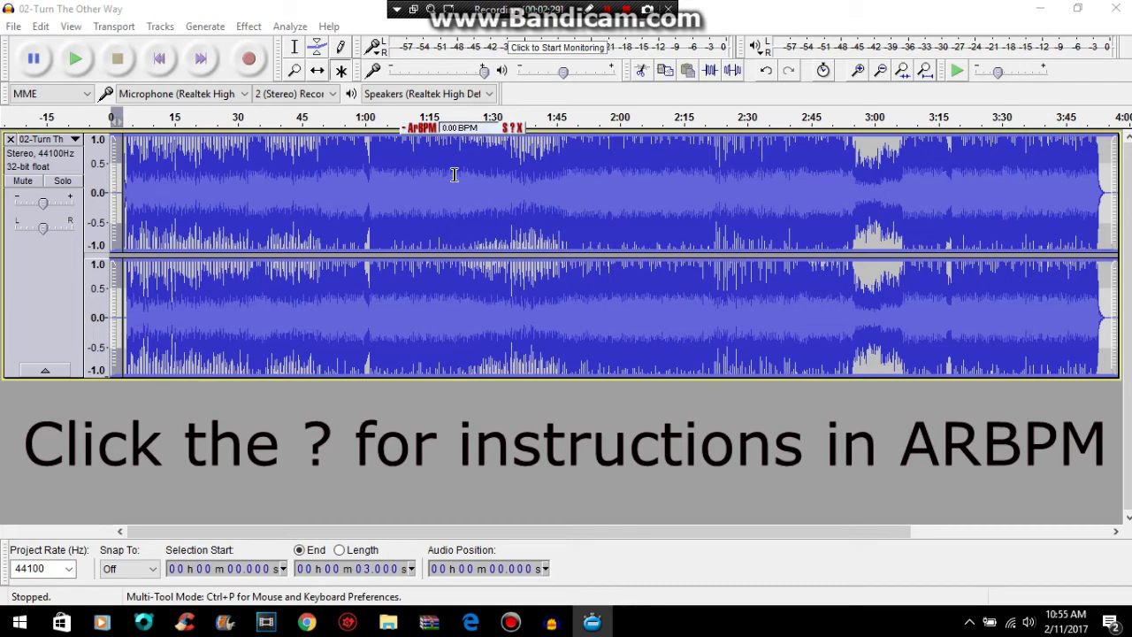
left_click(520, 129)
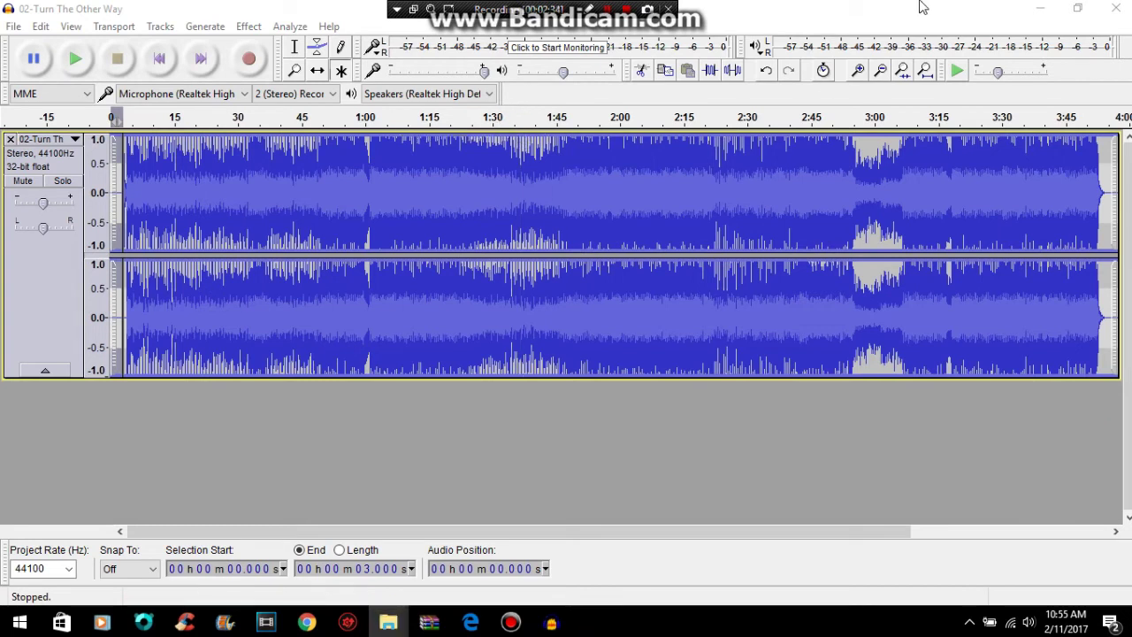
left_click(1041, 11)
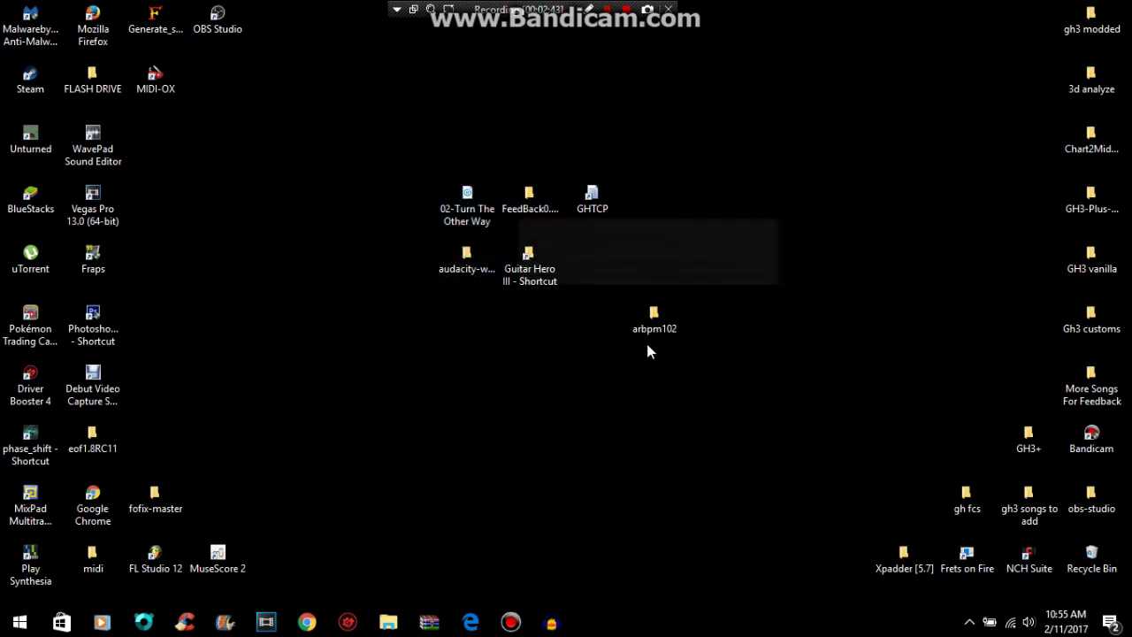
Open the FeedBack0.97b folder, launch the FeedBack chart editor, and minimize it
double_click(531, 210)
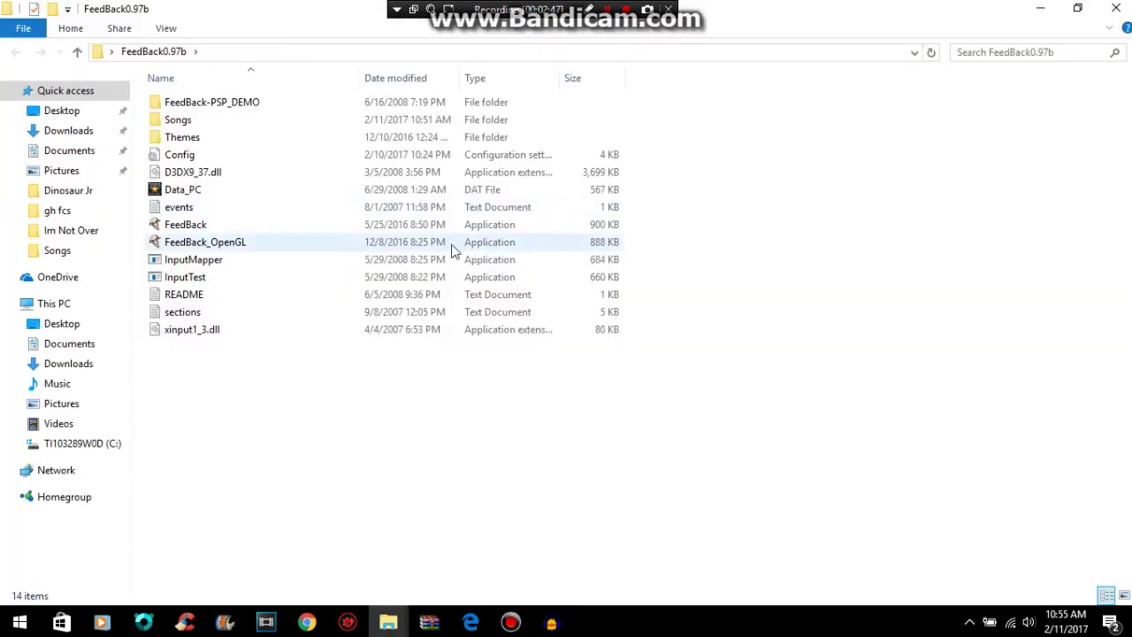
left_click(331, 228)
double_click(331, 228)
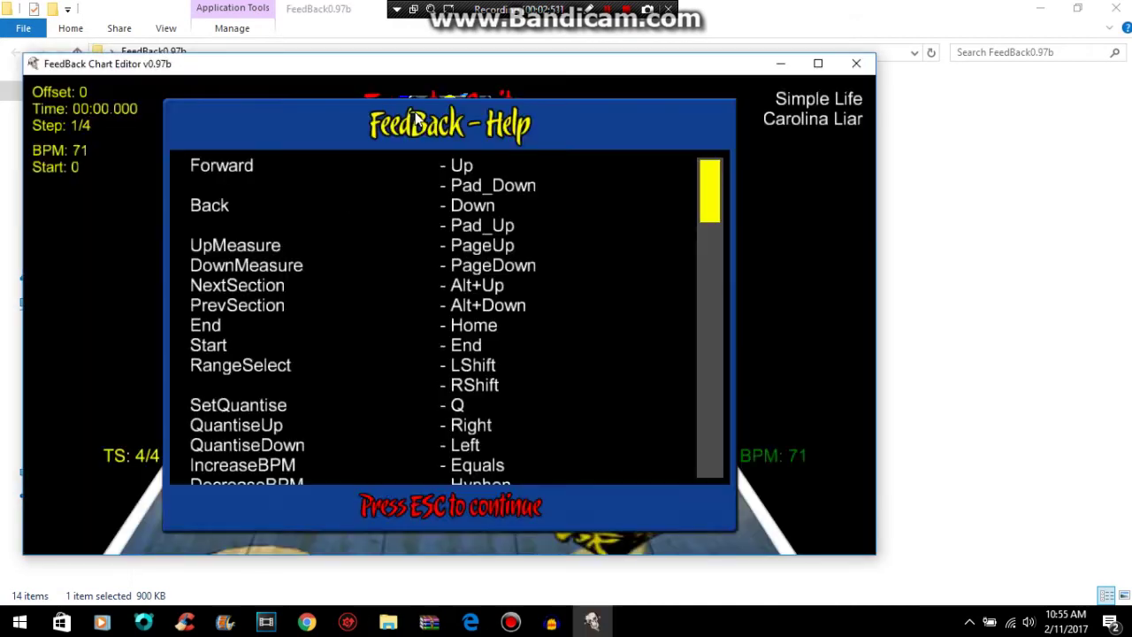
left_click(781, 63)
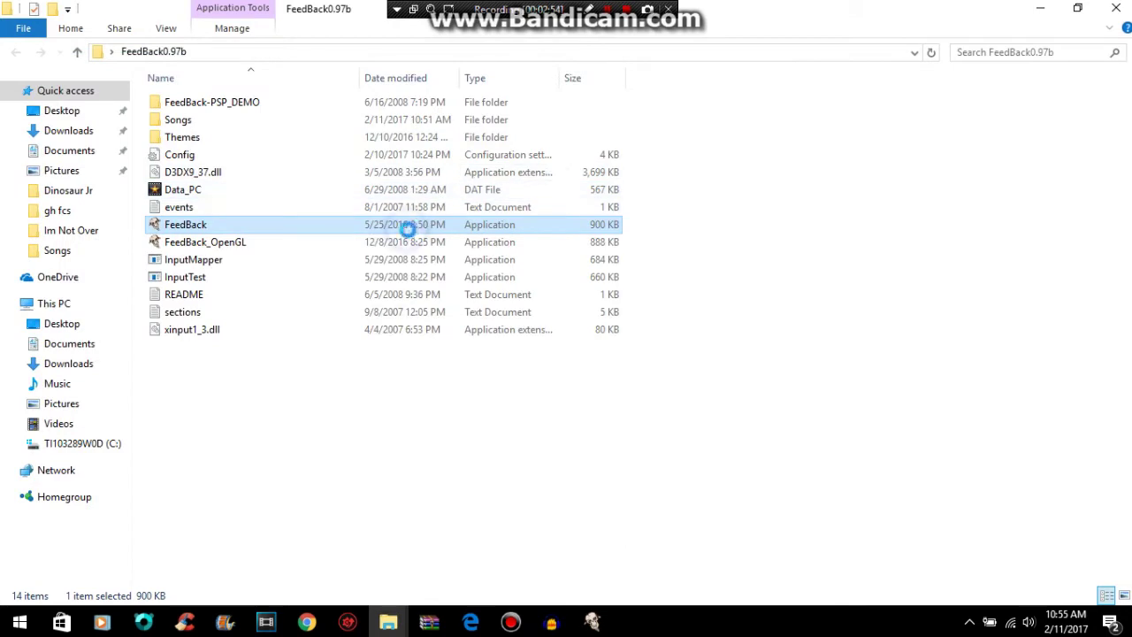
Start the compatibility troubleshooter for FeedBack, then cancel it
right_click(425, 218)
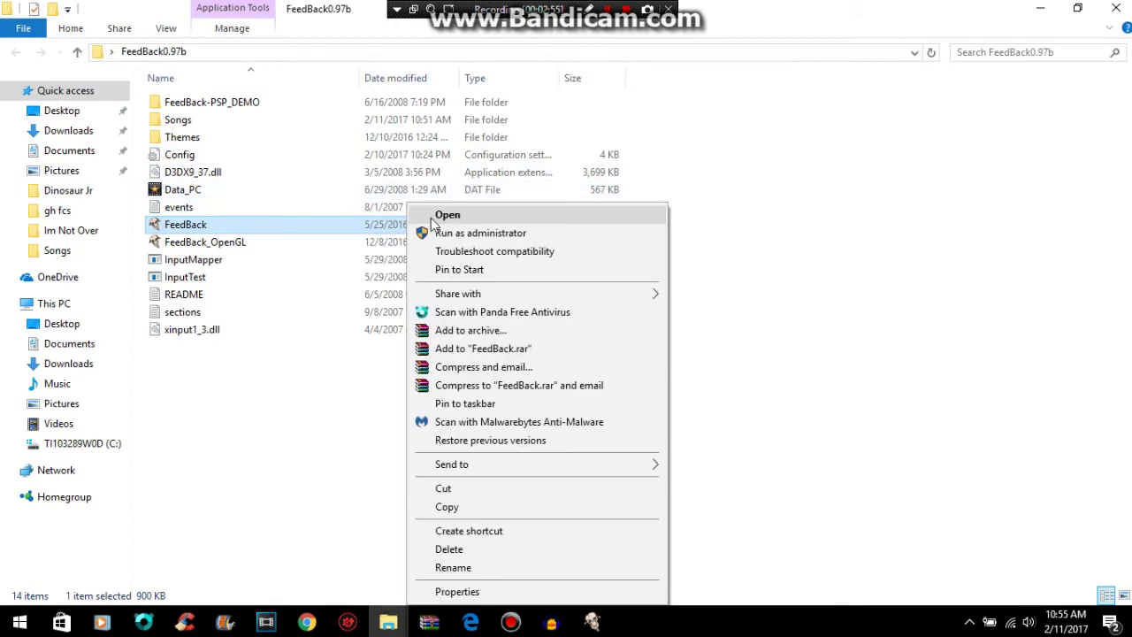
left_click(502, 254)
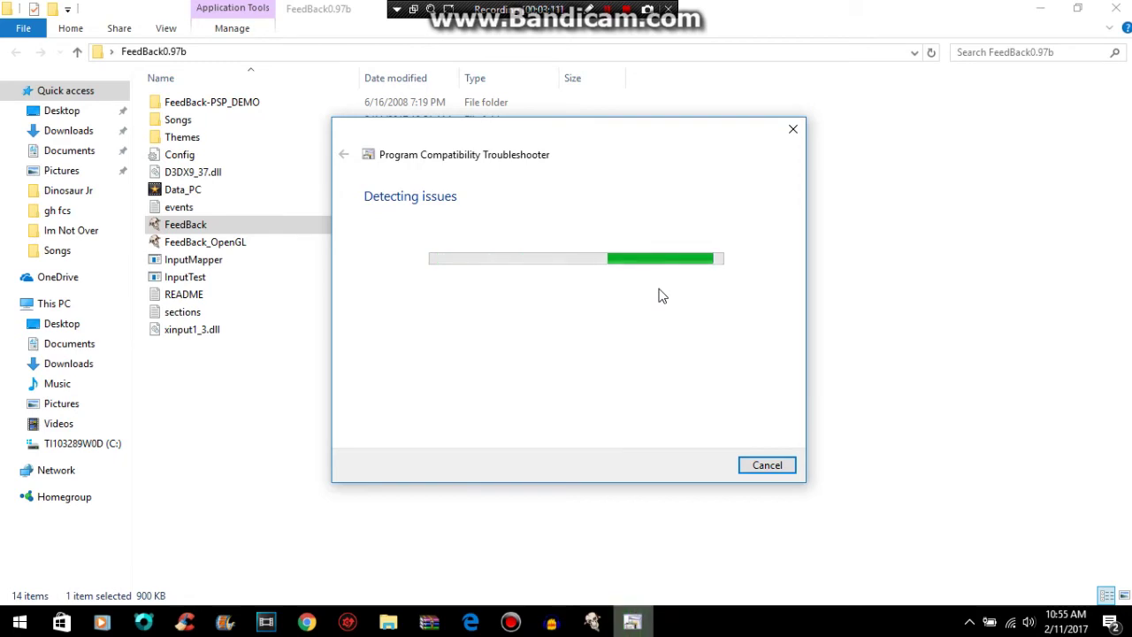
left_click(751, 464)
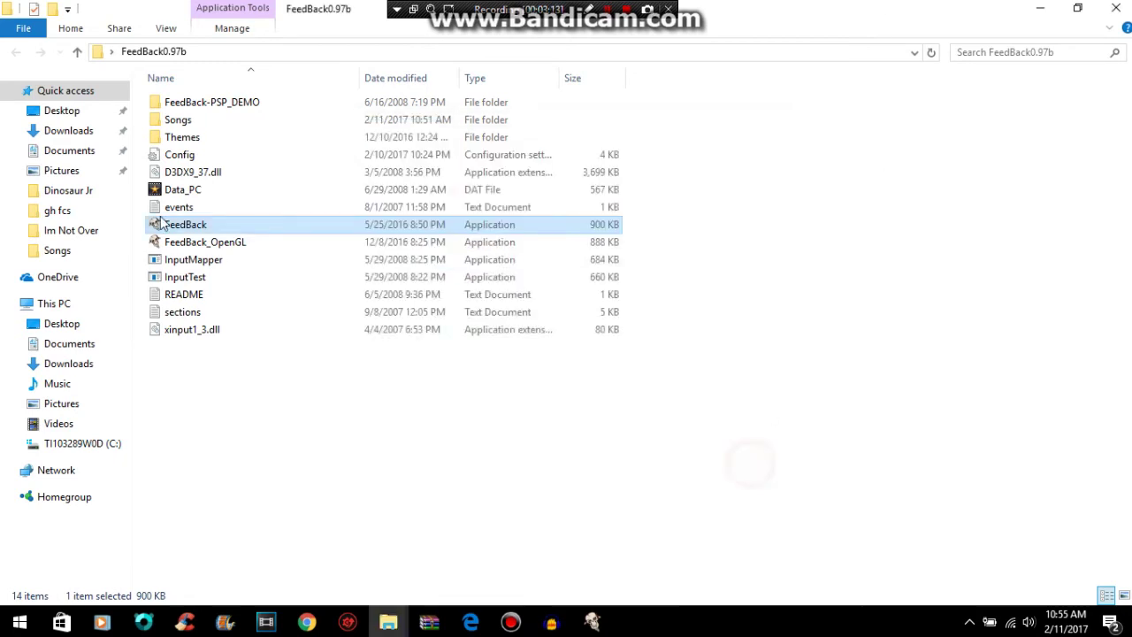
left_click(215, 372)
Relaunch FeedBack, close Help, choose New Chart, and move down the song folder list
double_click(211, 224)
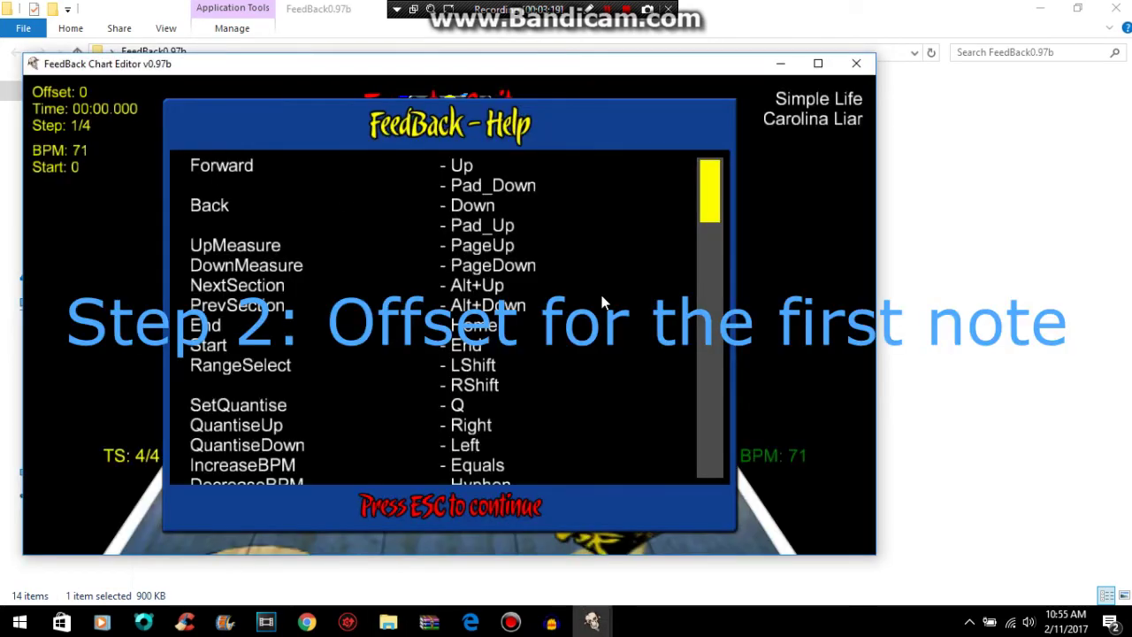
key("Escape")
key("Escape")
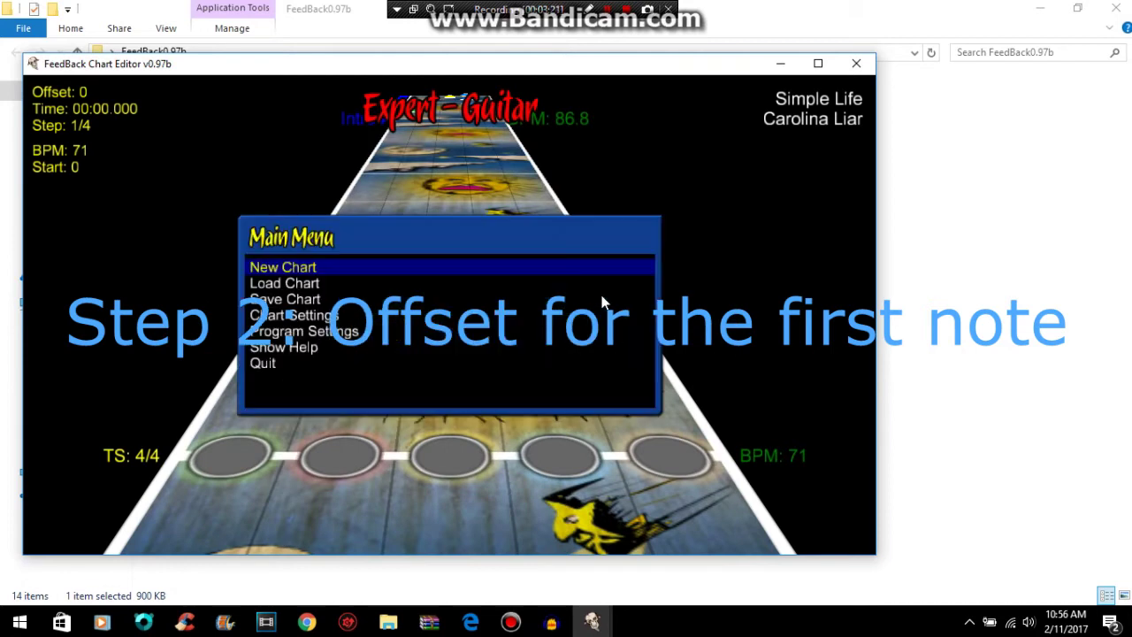
key("Down")
key("Down")
key("Down")
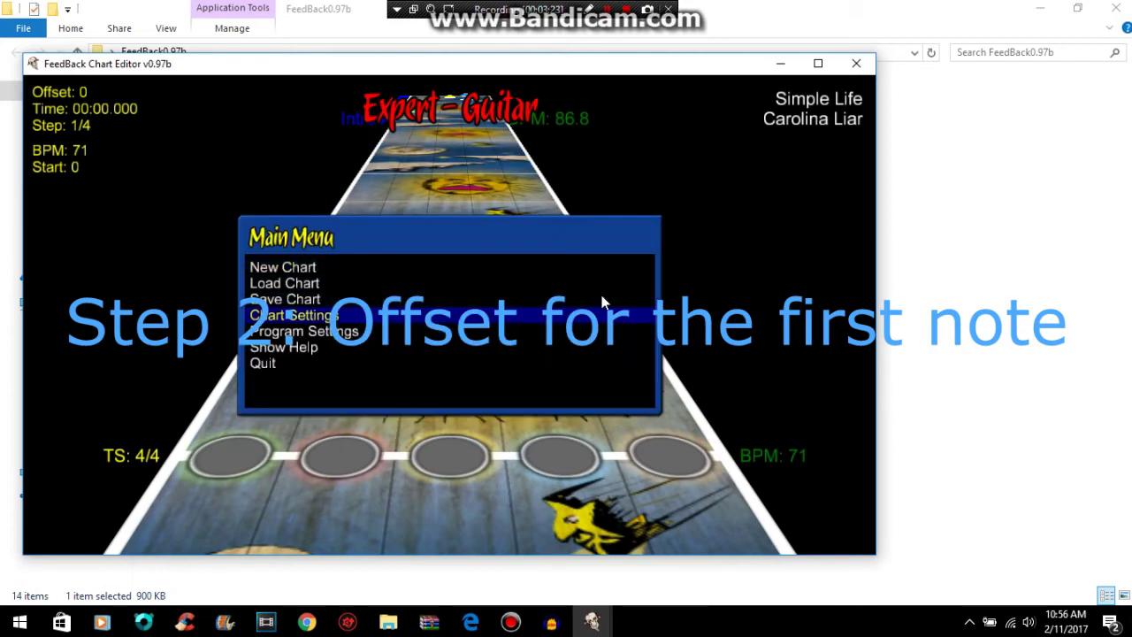
key("Up")
key("Up")
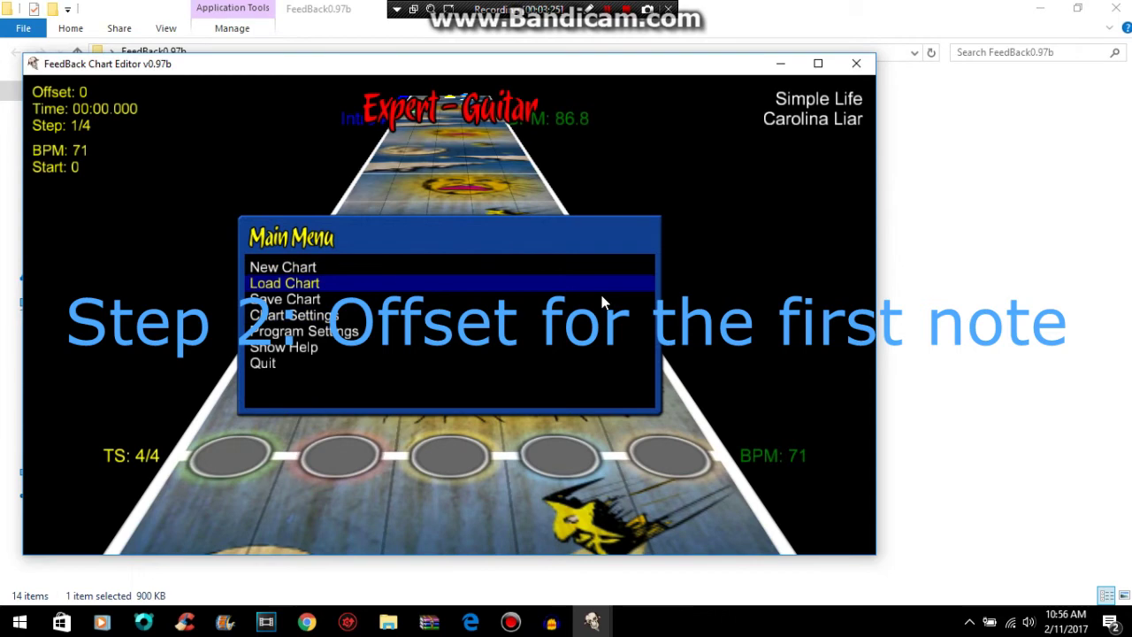
key("Up")
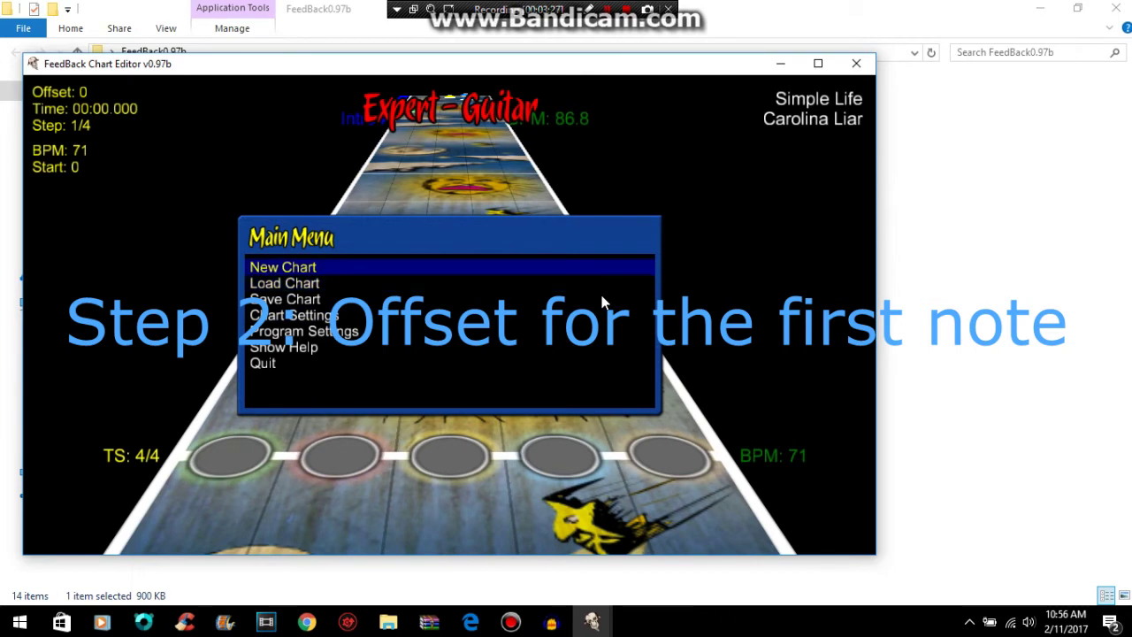
key("Return")
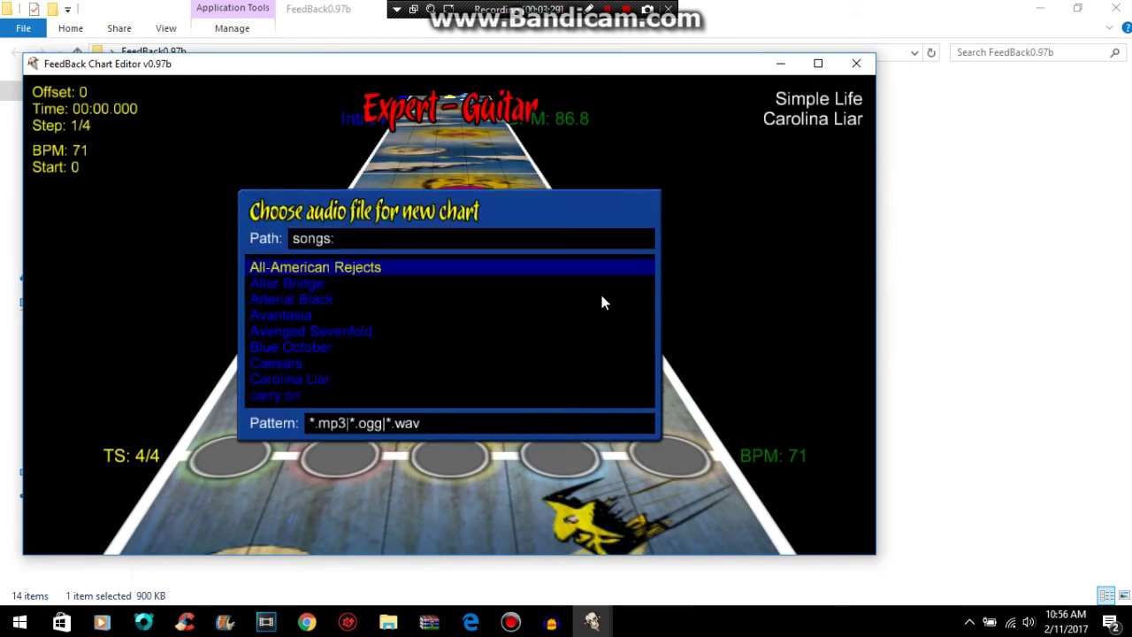
key("Down")
key("Down")
key("Down")
key("Down")
key("Down")
key("Down")
key("Down")
key("Down")
key("Down")
key("Down")
key("Down")
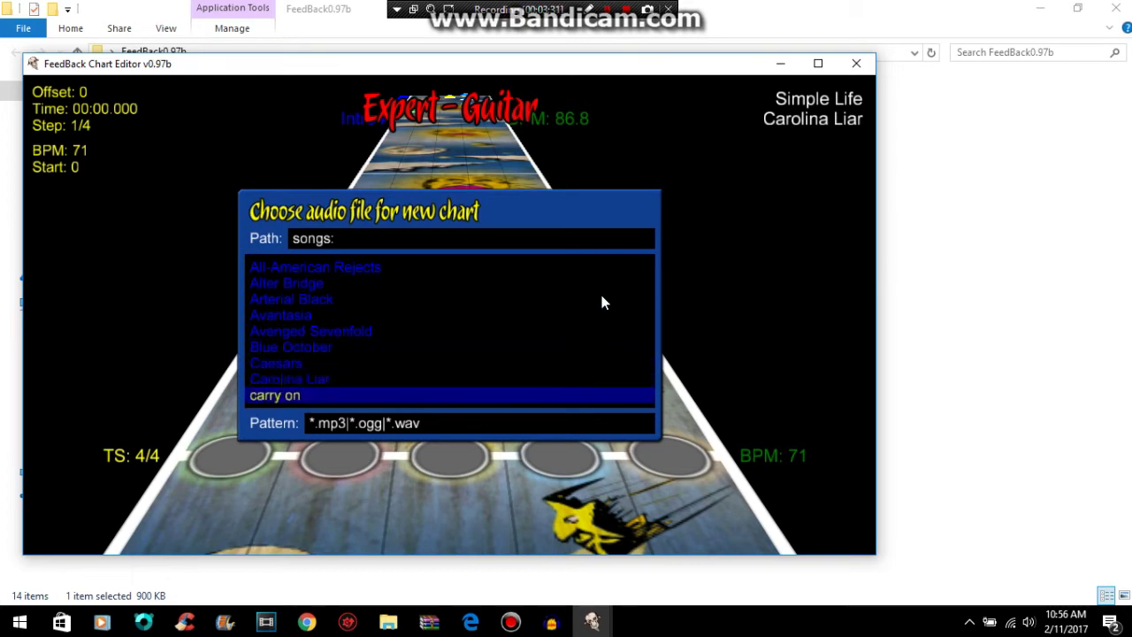